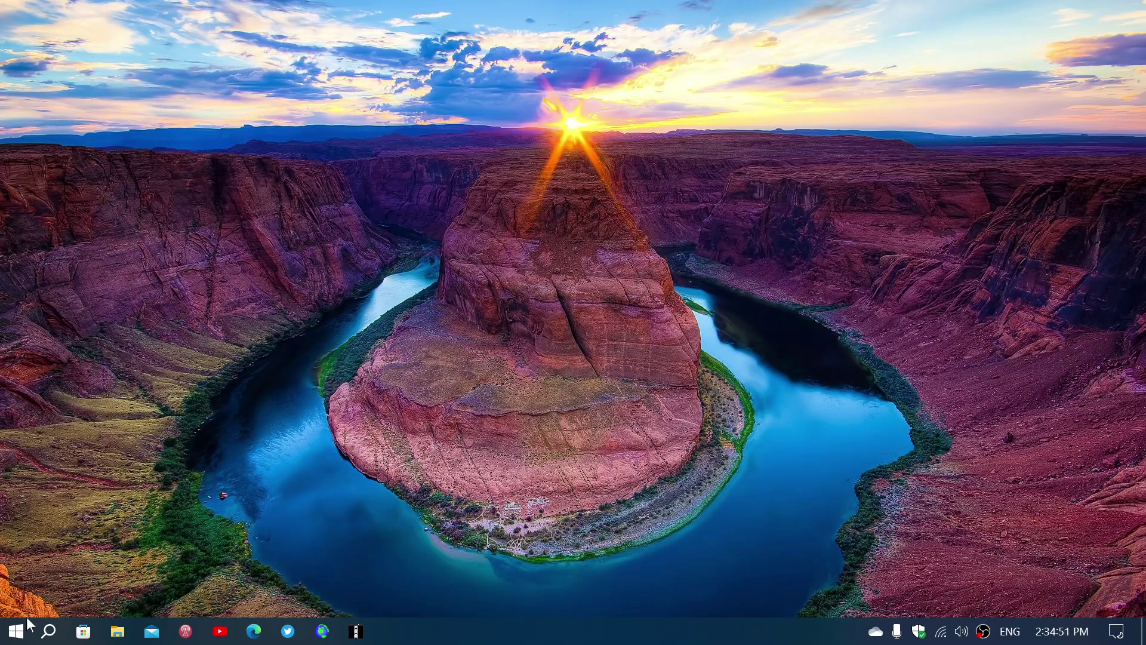
Go to Settings > Update & Security and view the history of installed updates
click(15, 631)
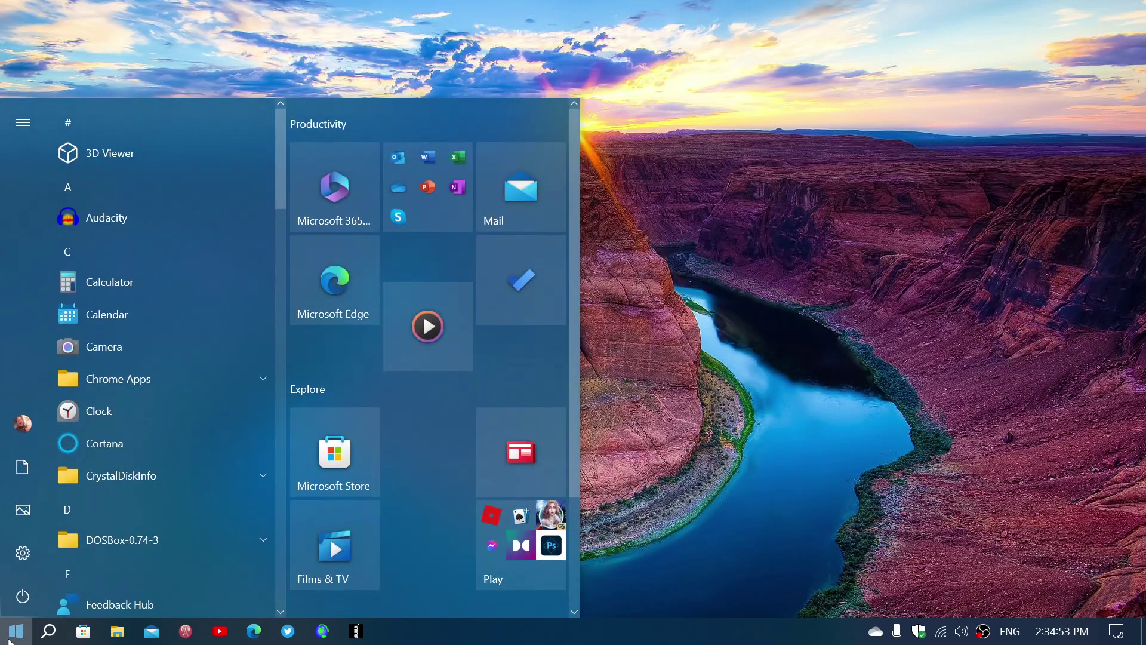
click(30, 551)
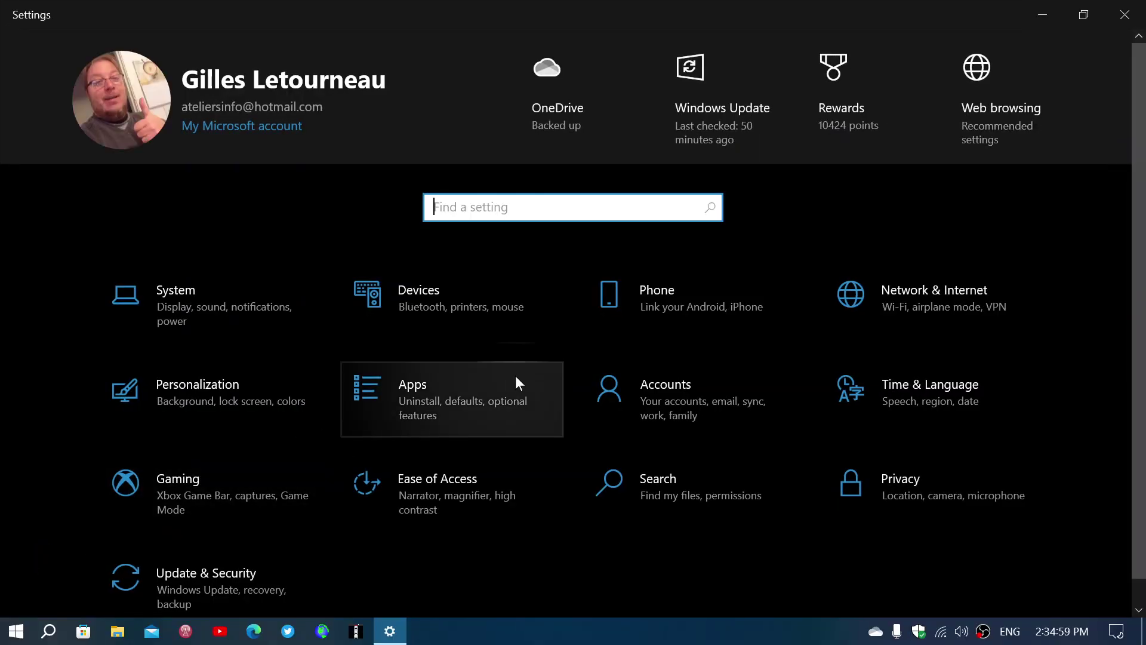
click(235, 592)
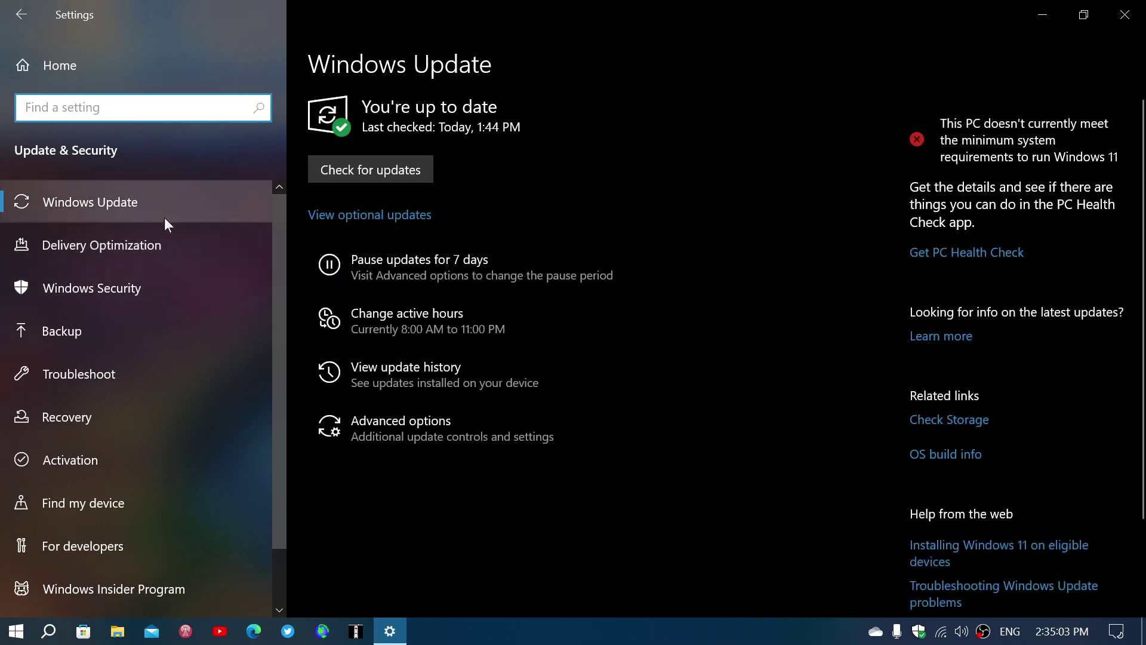
click(456, 371)
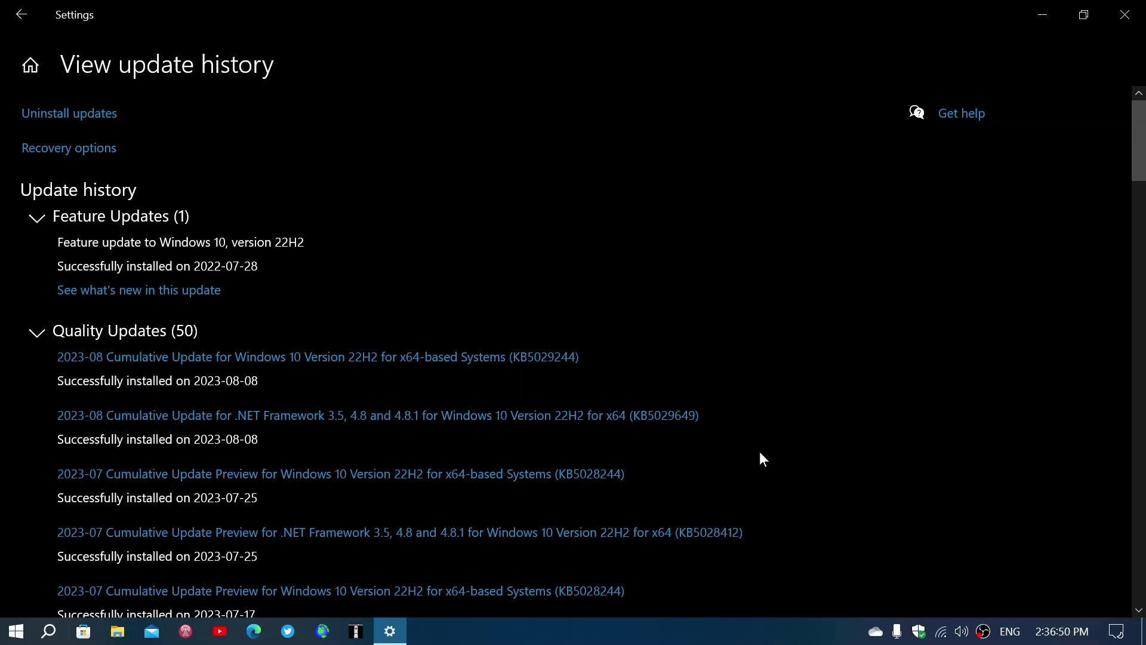
click(1126, 14)
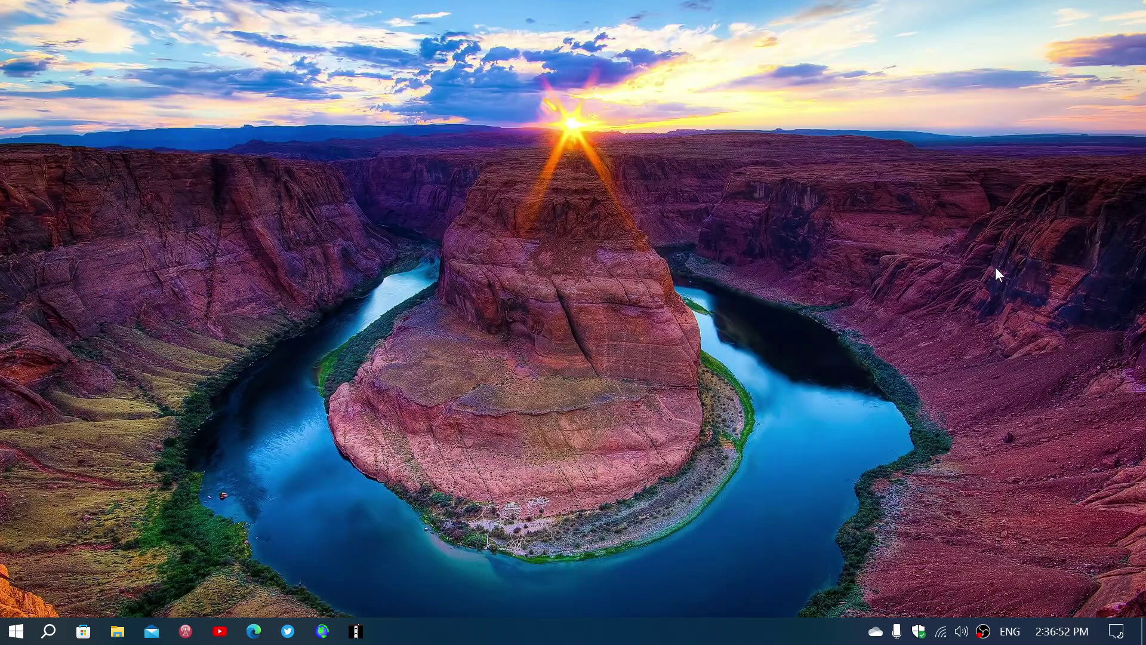